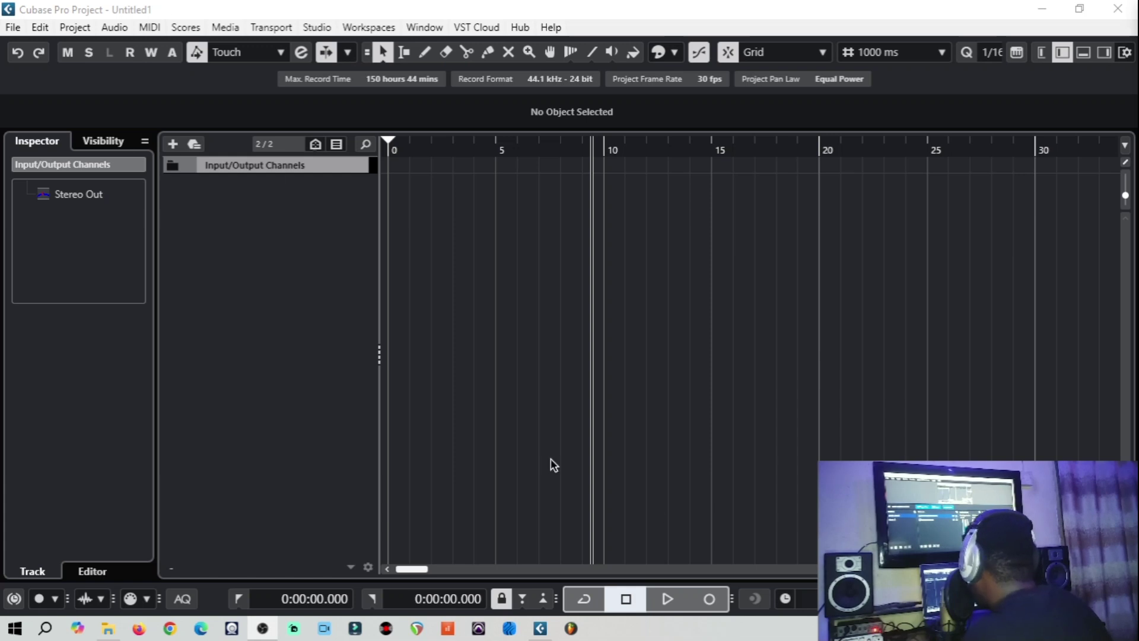
click(13, 28)
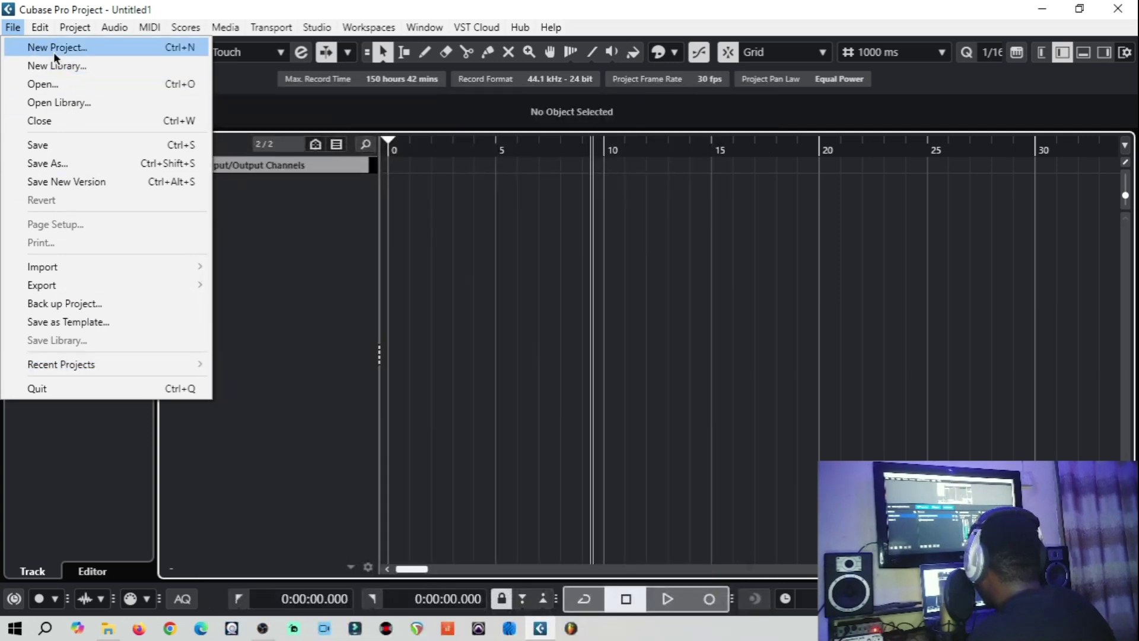
click(54, 52)
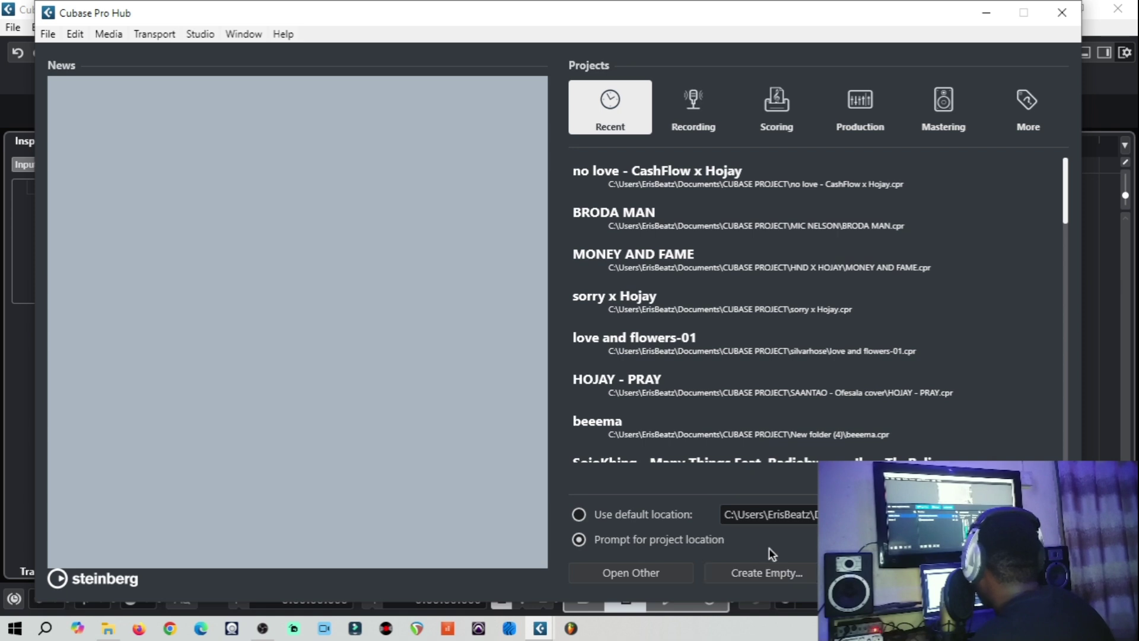
click(765, 572)
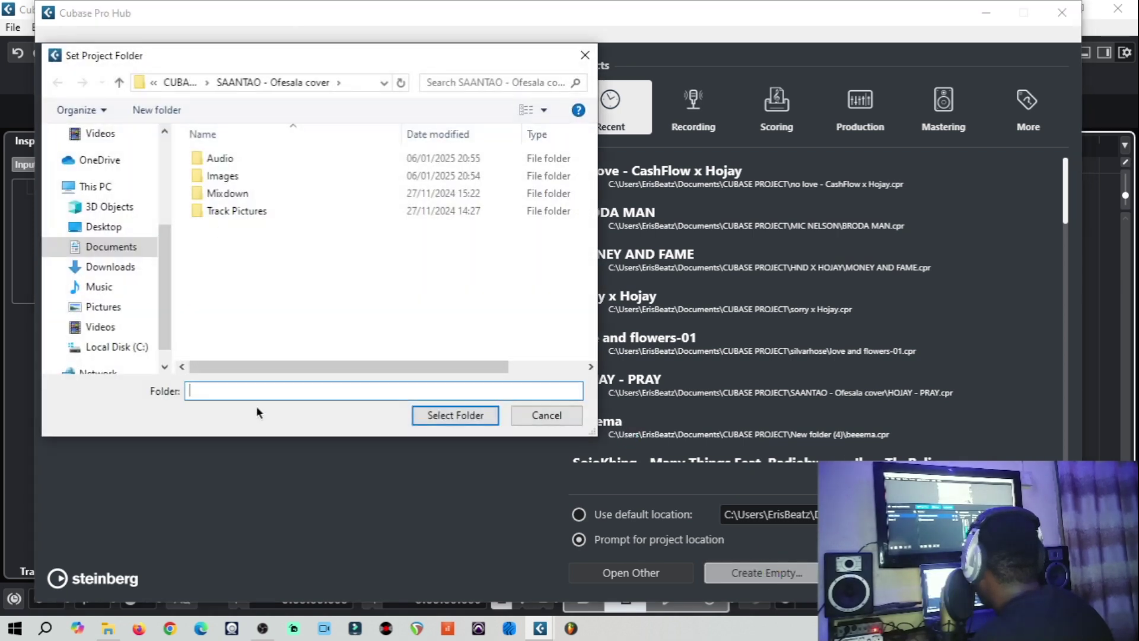
click(549, 415)
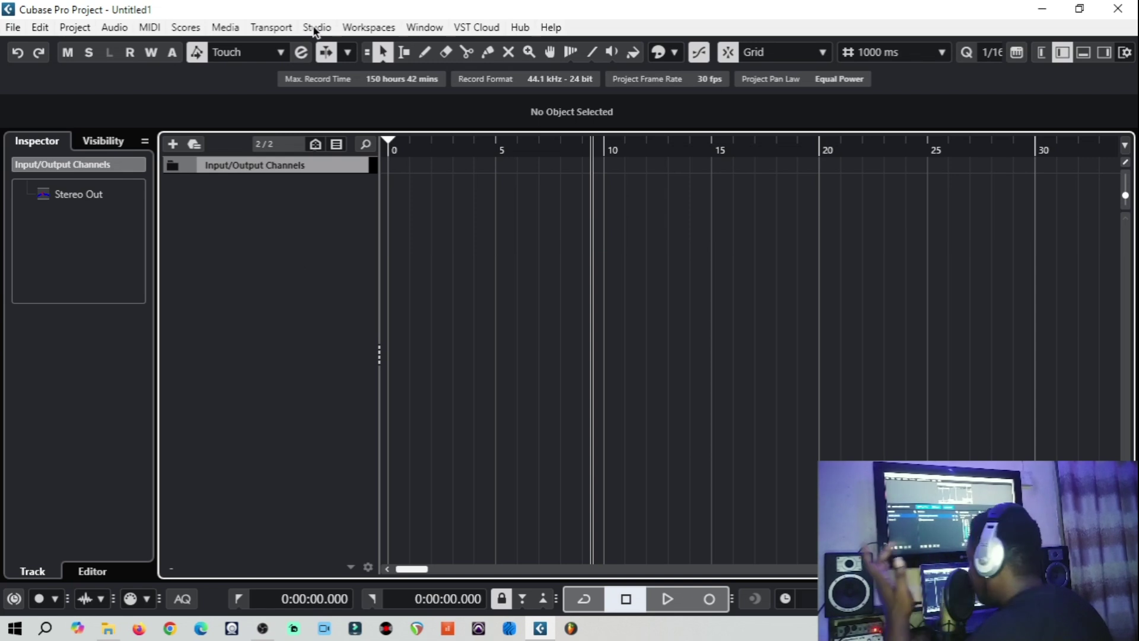
- Open the Studio Setup and select FL Studio ASIO as the audio system's ASIO driver
click(314, 27)
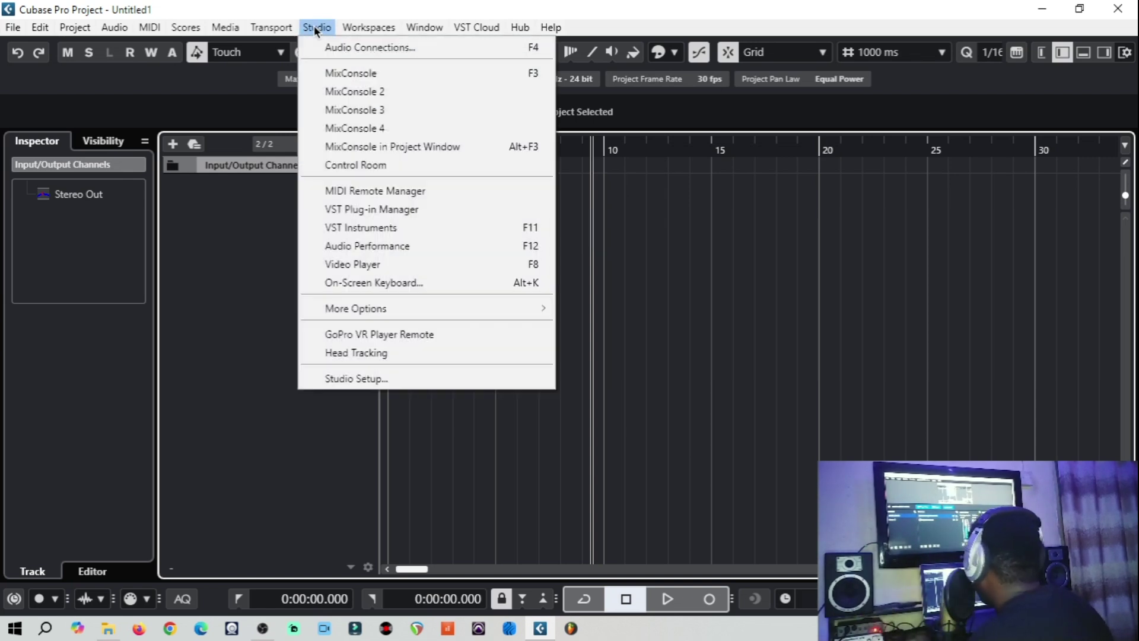
click(316, 28)
click(317, 27)
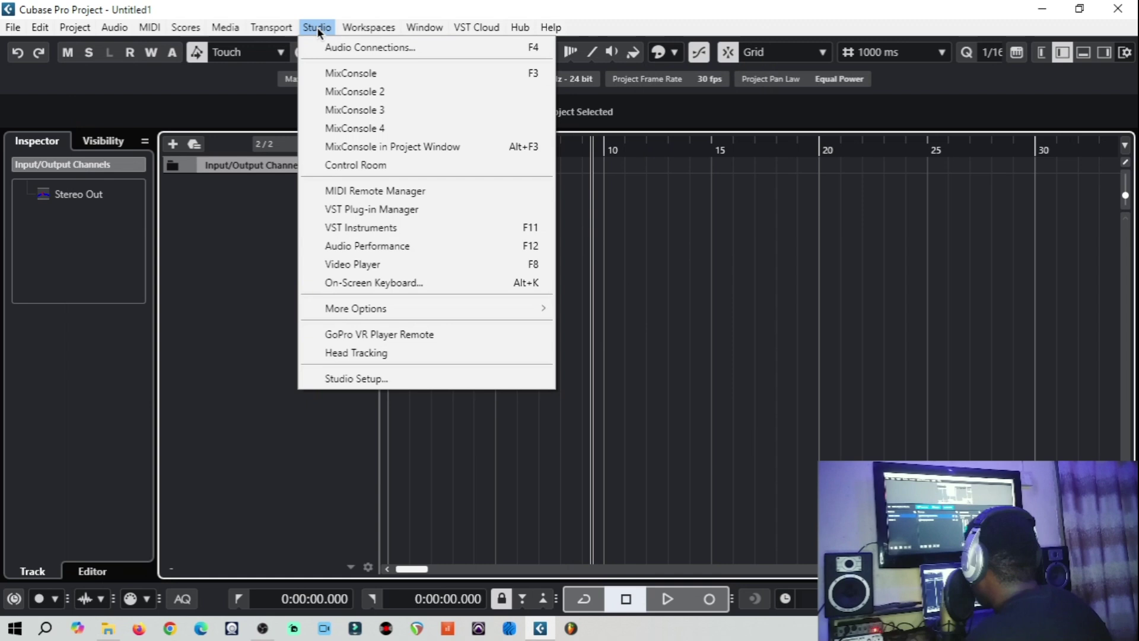
click(356, 380)
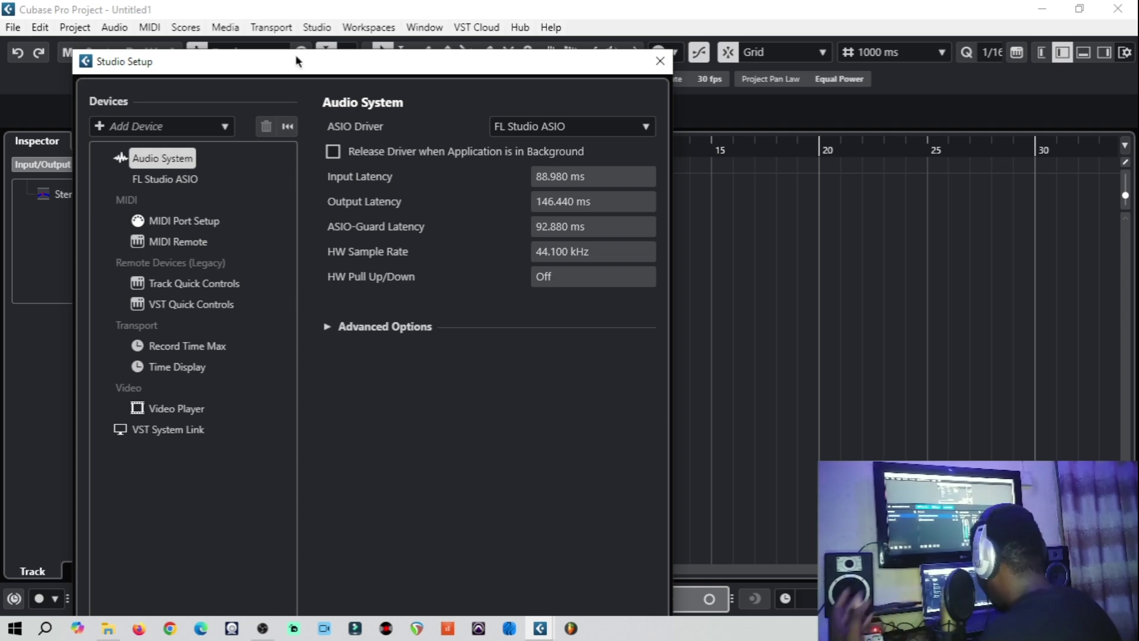
drag(296, 58, 252, 9)
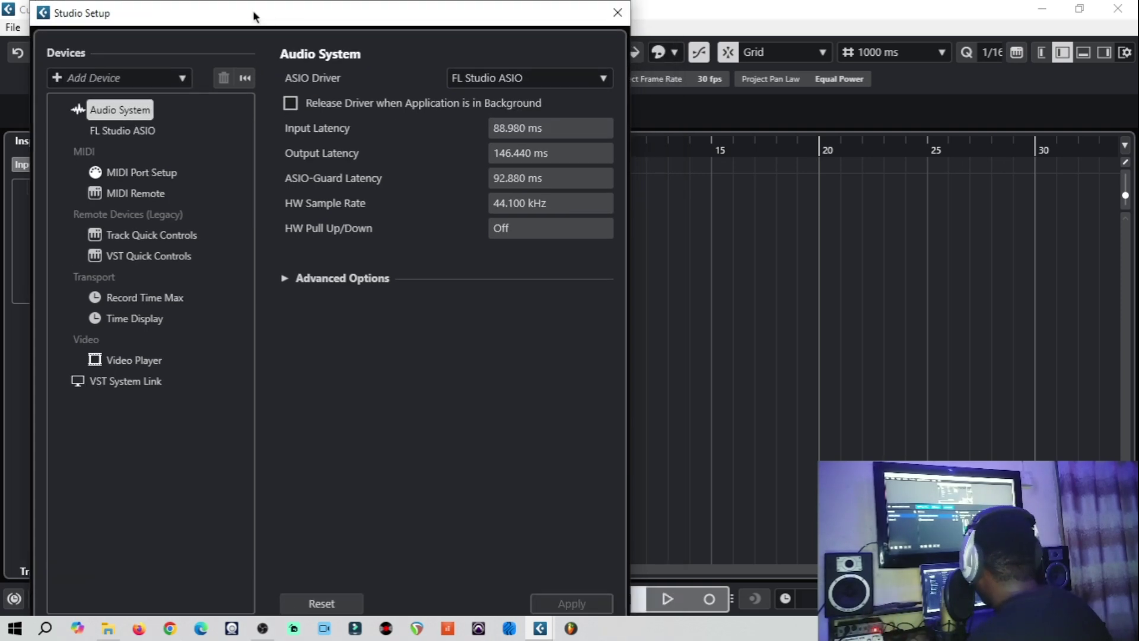
click(487, 83)
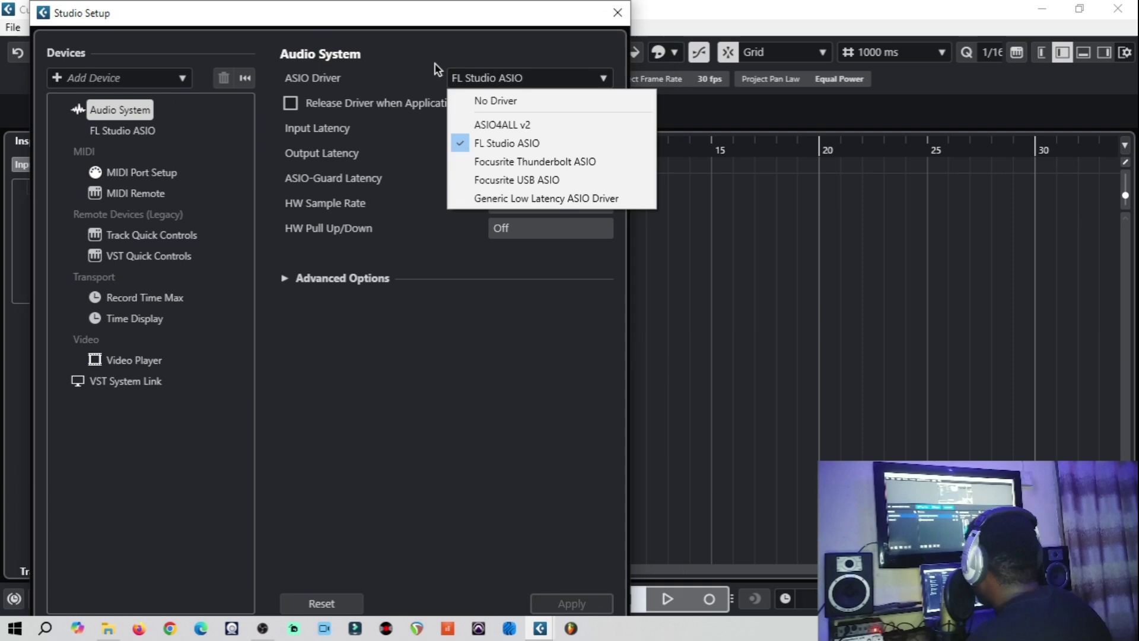
click(389, 54)
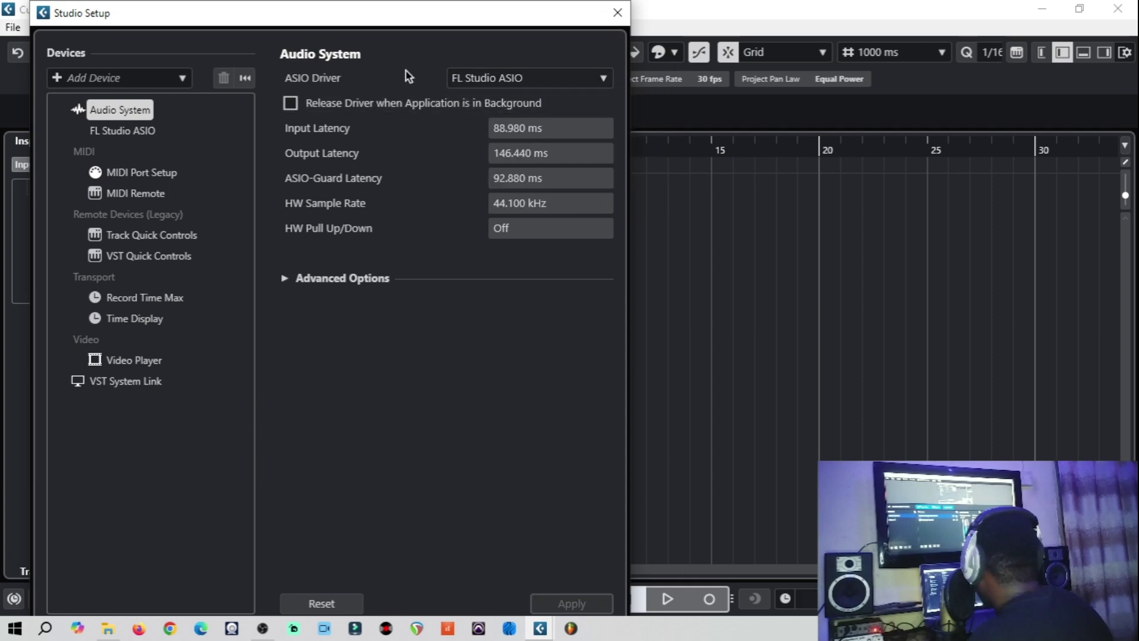
click(491, 78)
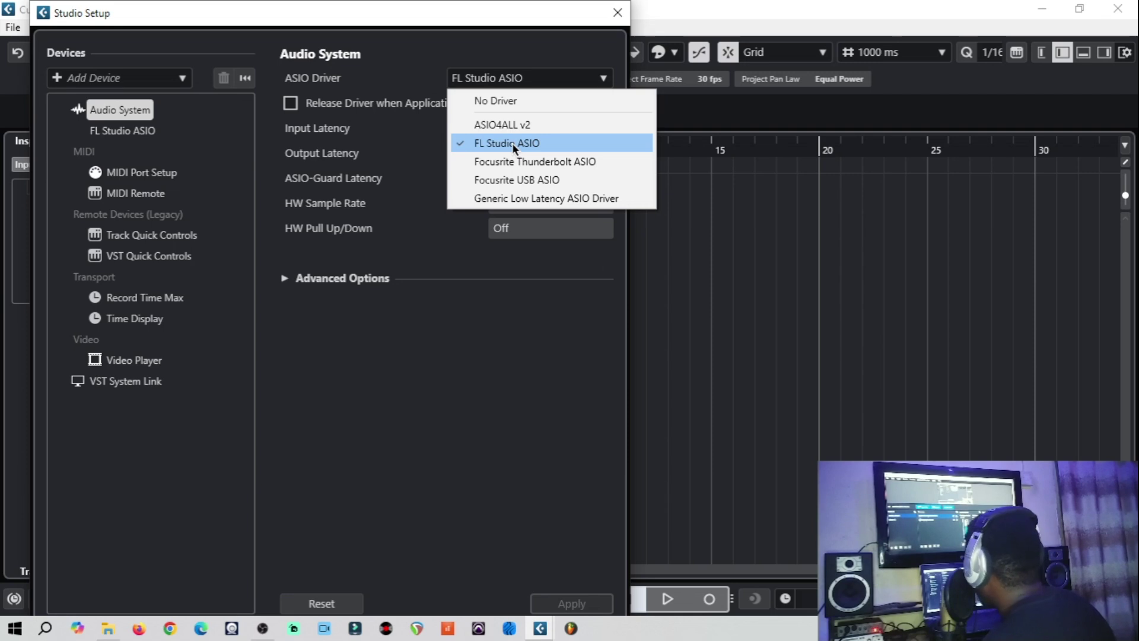
click(511, 144)
click(541, 341)
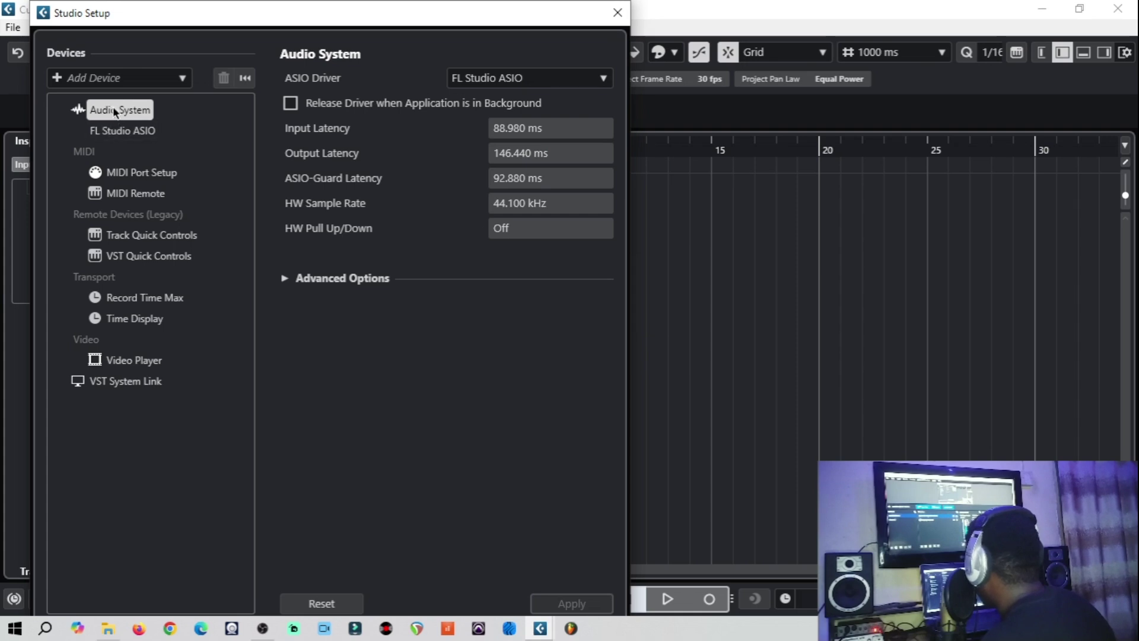
- Open the FL Studio ASIO driver's control panel and choose Microphone (HD-II) as the input device
click(126, 130)
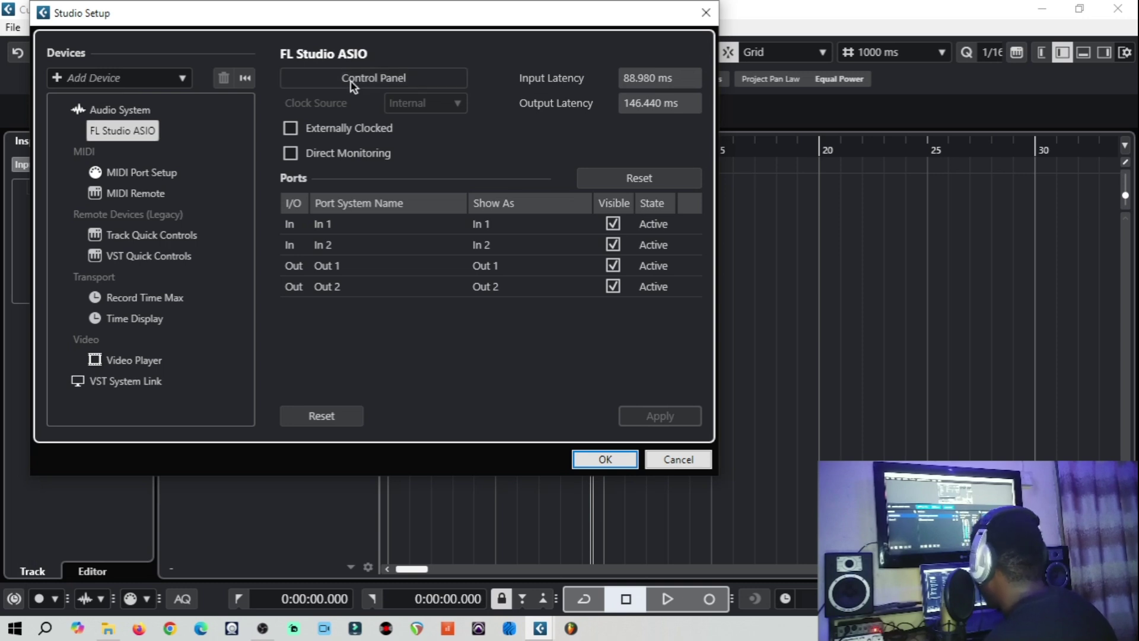
drag(306, 18, 293, 50)
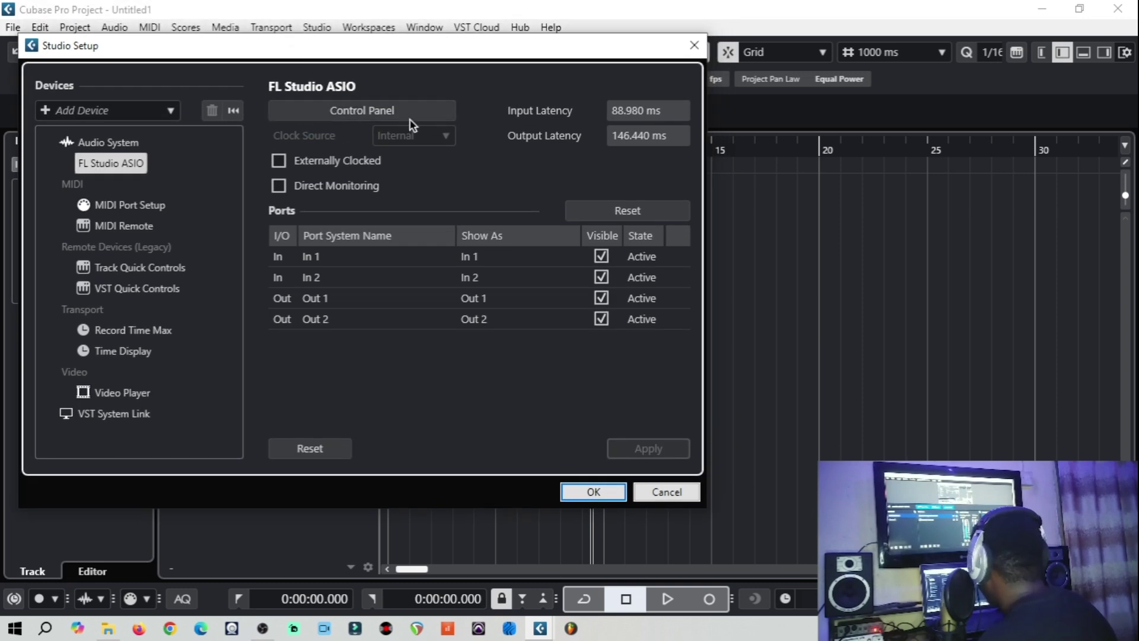
click(341, 109)
click(328, 110)
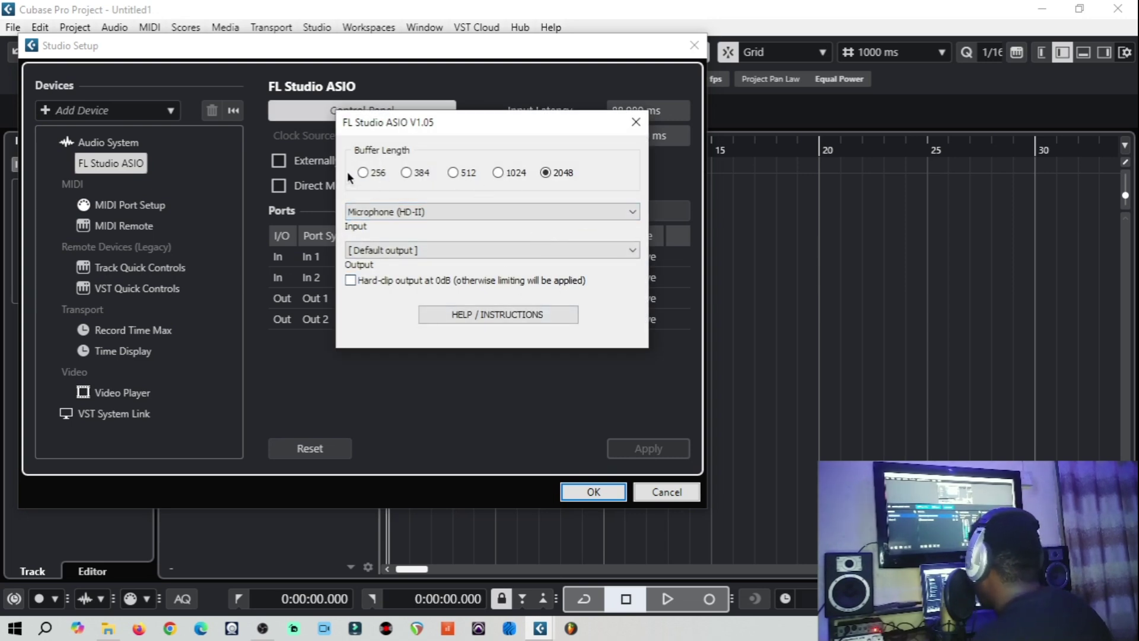
click(394, 211)
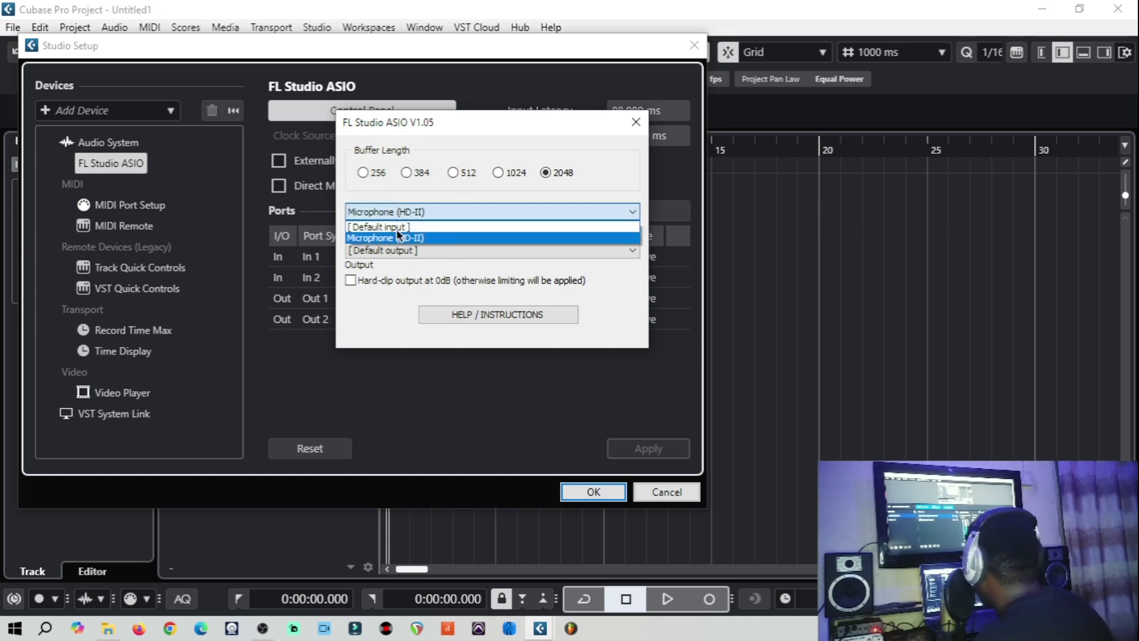
click(403, 237)
click(399, 212)
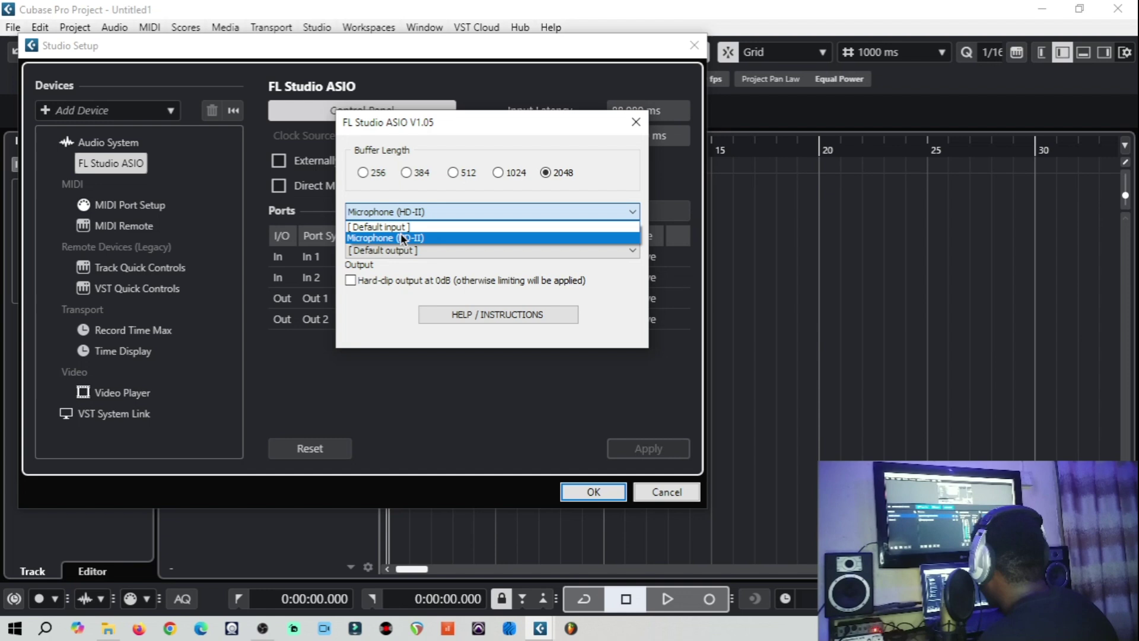
click(383, 195)
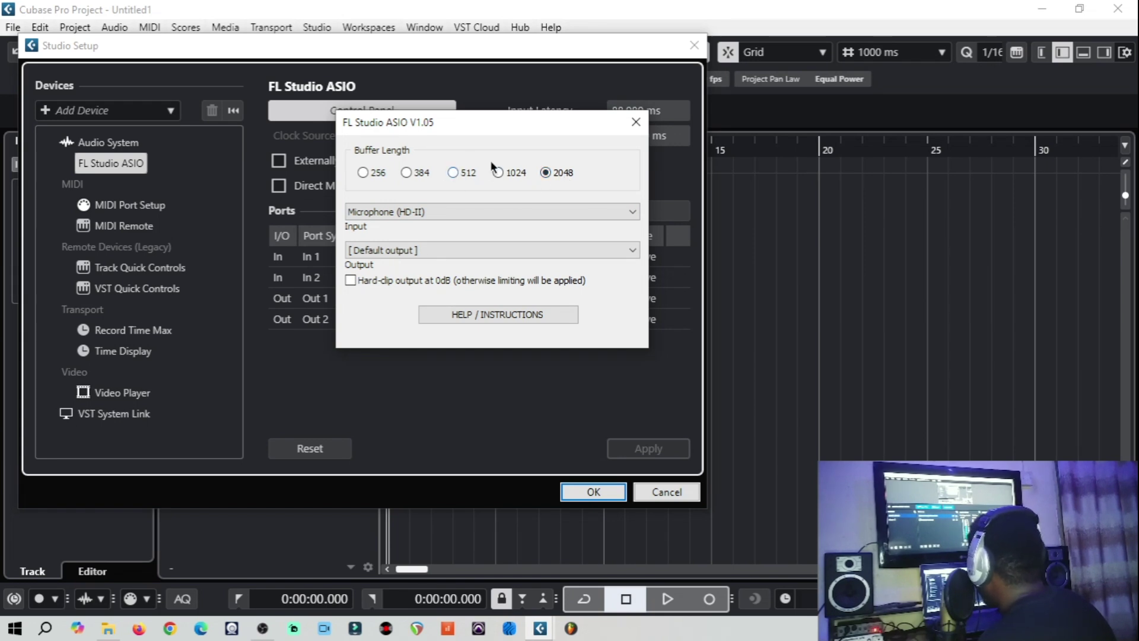
- Set the FL Studio ASIO buffer length to 512 and confirm the Studio Setup
click(454, 172)
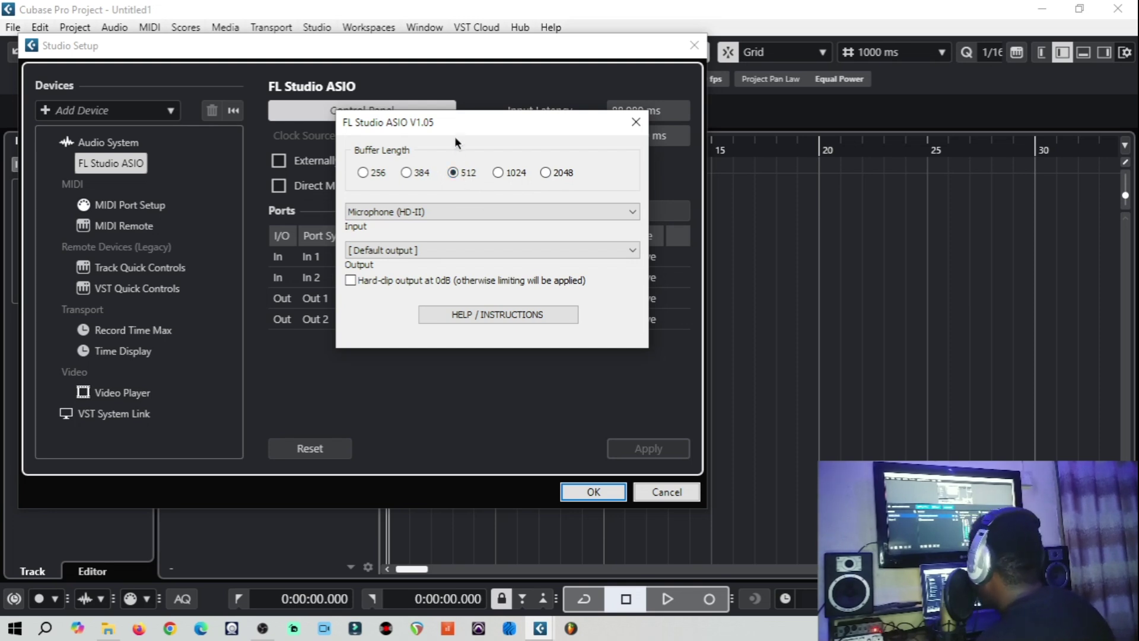
drag(455, 140, 401, 160)
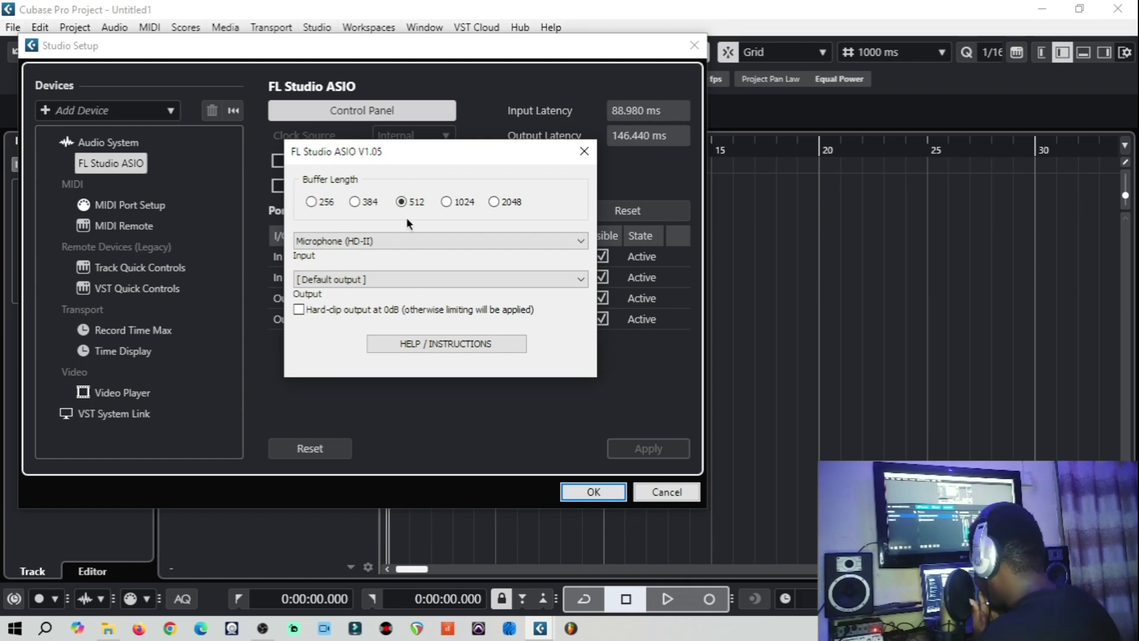
click(584, 147)
click(595, 493)
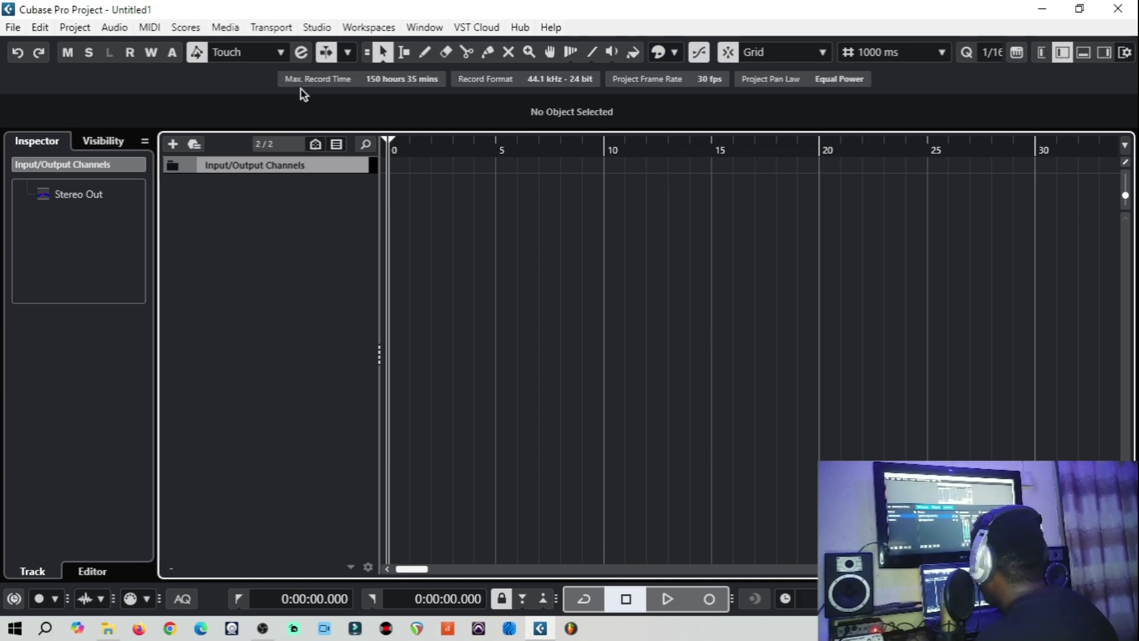
- Open the Audio Connections and review the device and port assignments of the input and output buses
click(317, 28)
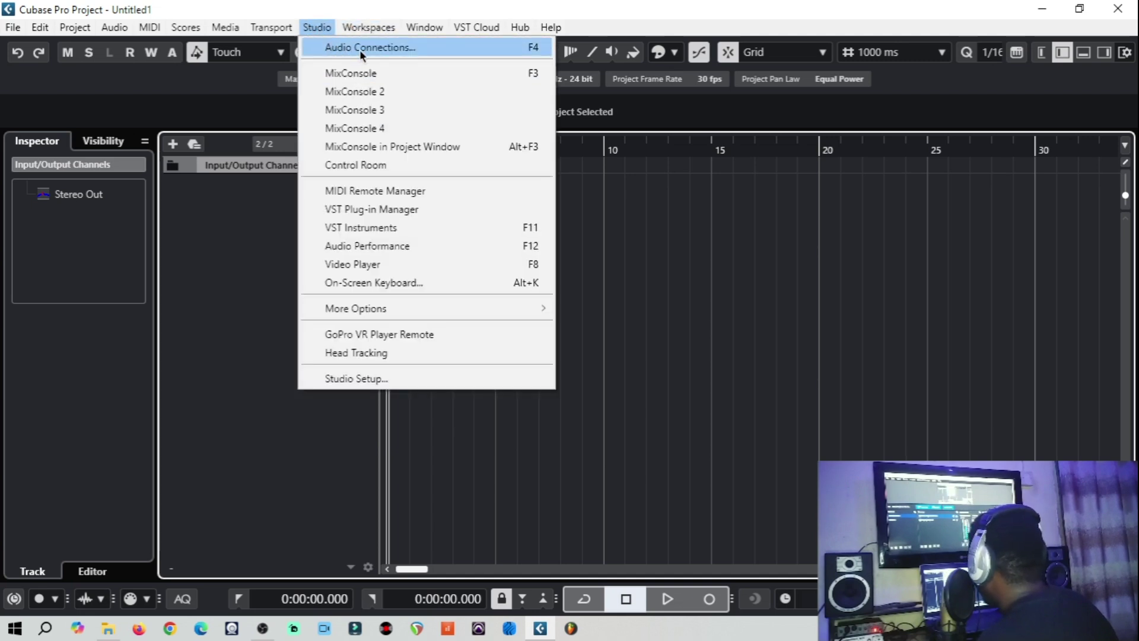
click(359, 49)
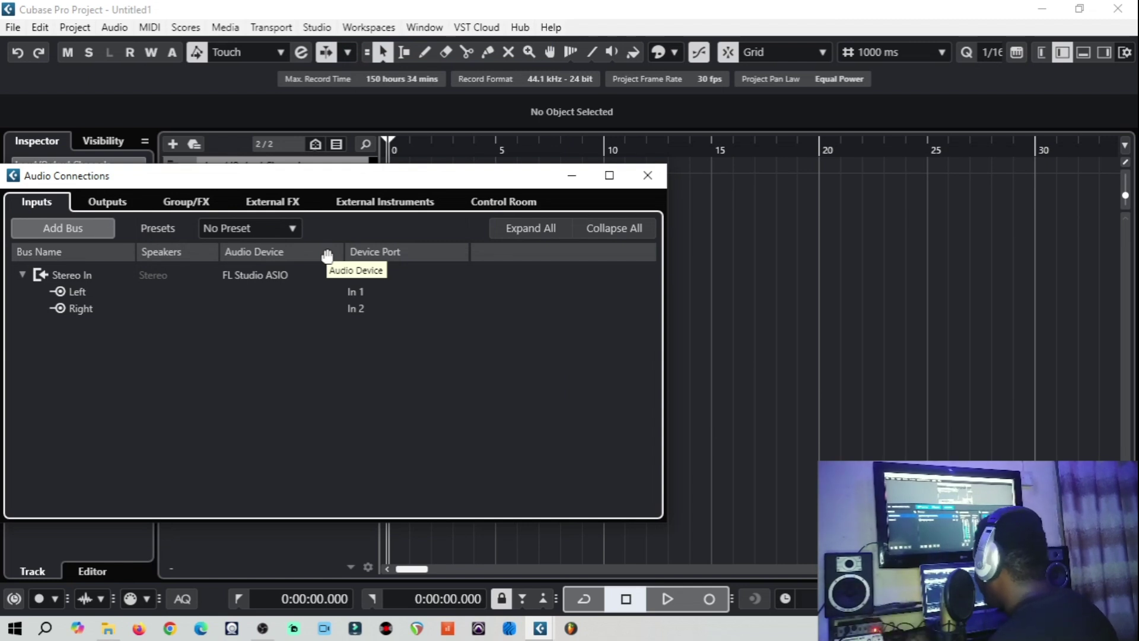
drag(166, 166, 166, 164)
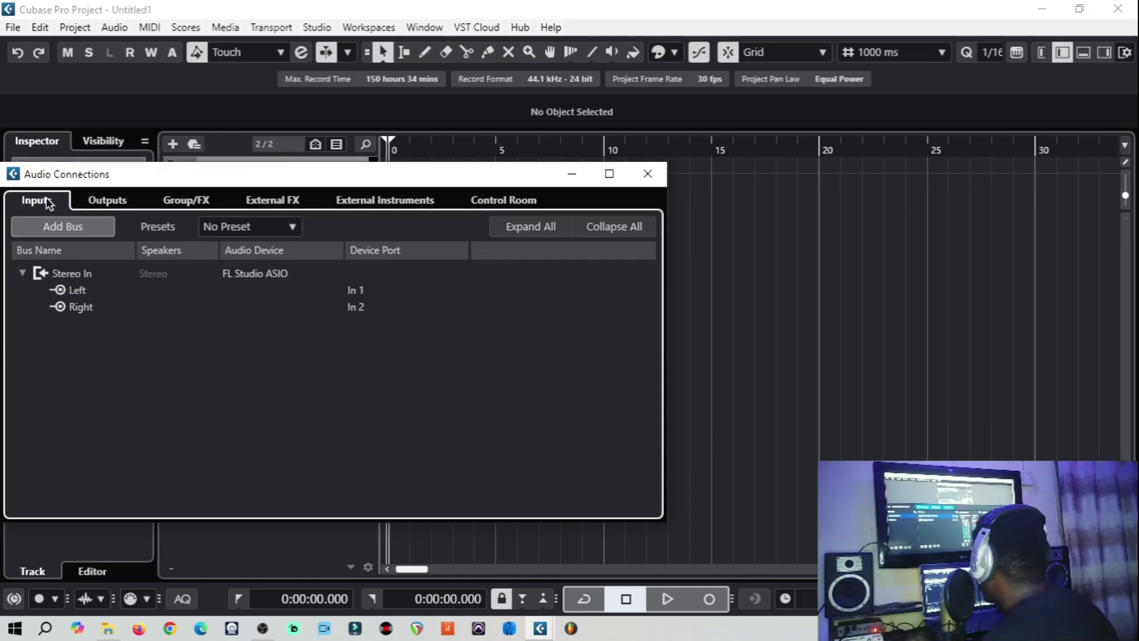
click(106, 204)
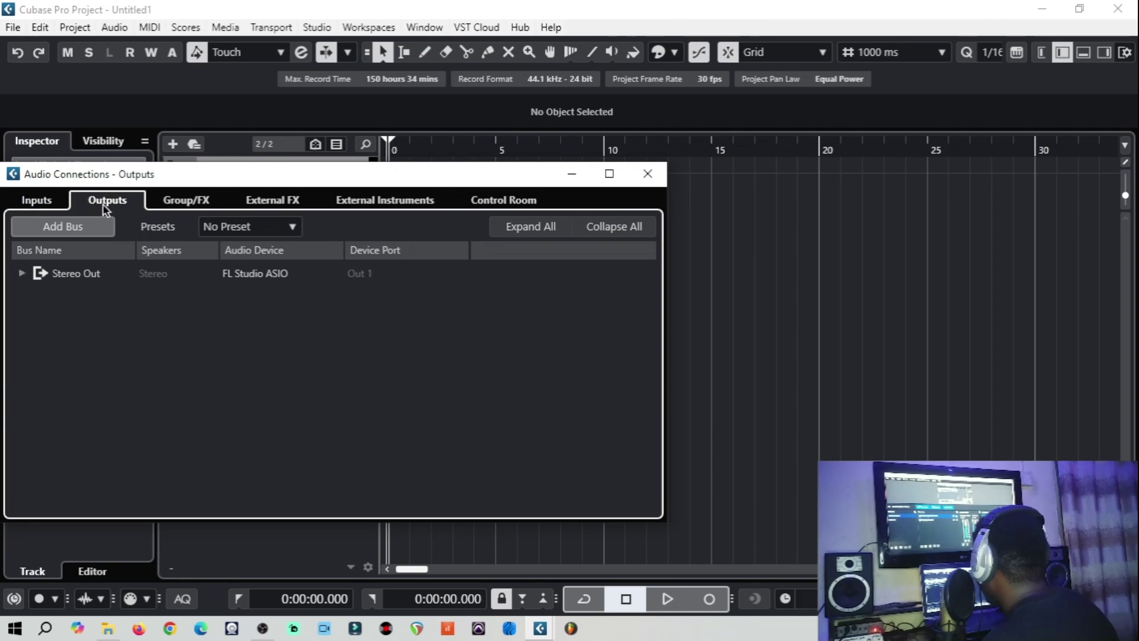
click(54, 201)
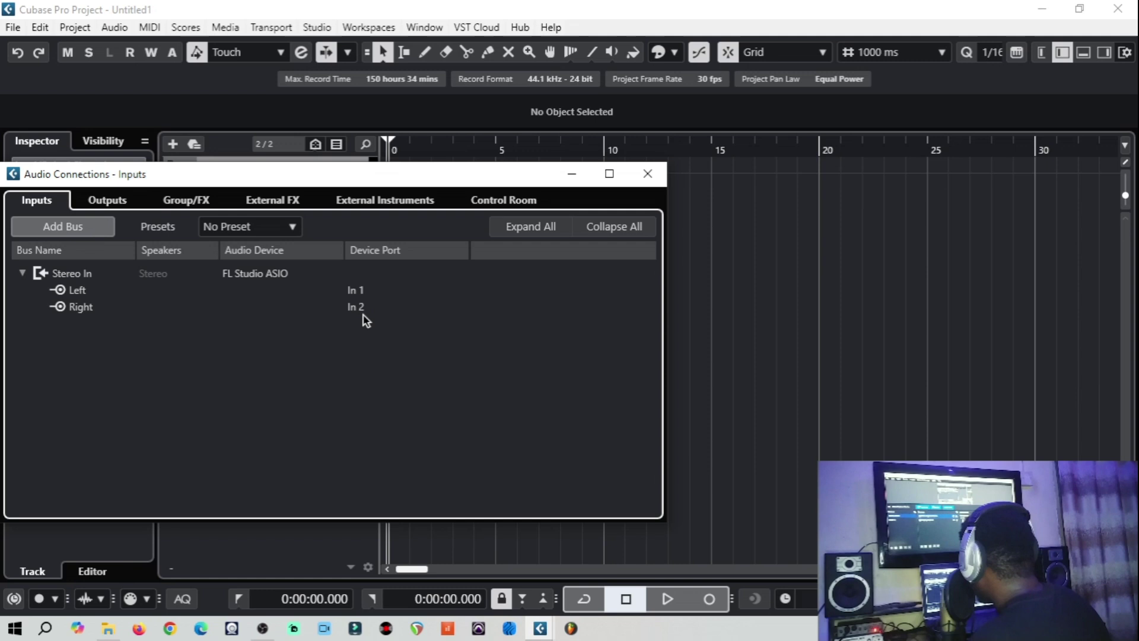
click(110, 200)
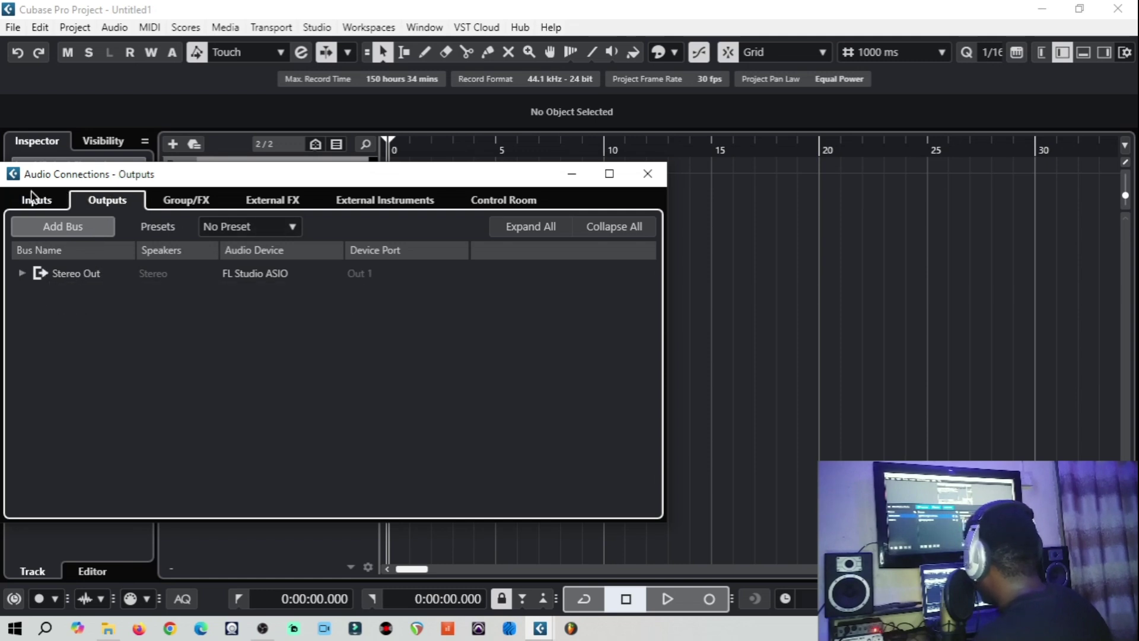
click(31, 193)
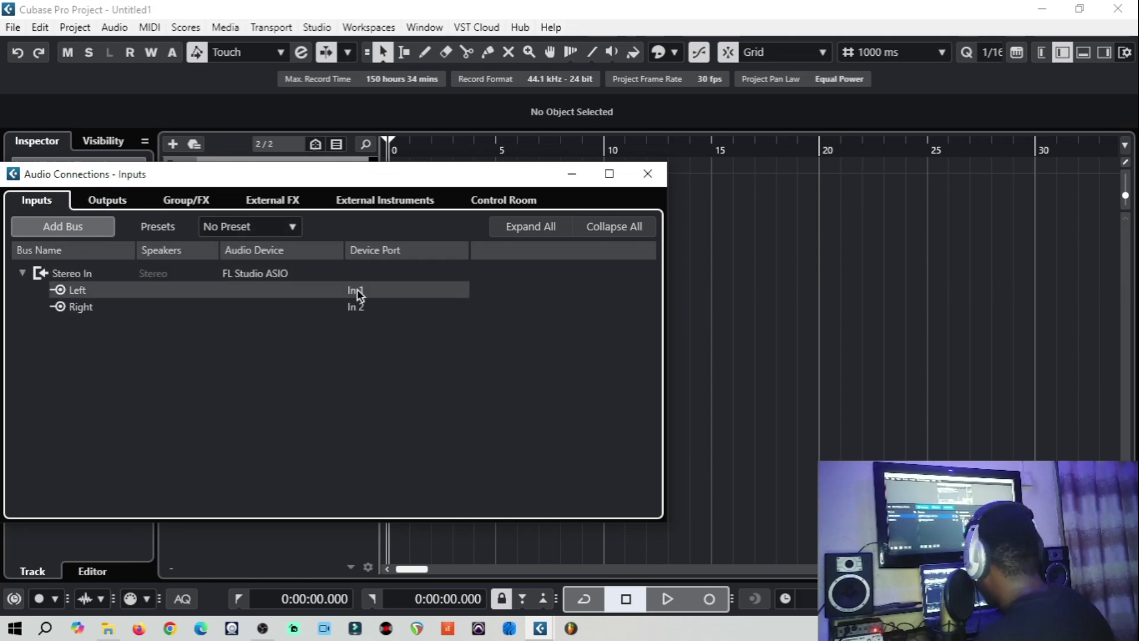
- Set the Stereo In bus to Not Connected, and reassign its audio device to FL Studio ASIO
click(291, 278)
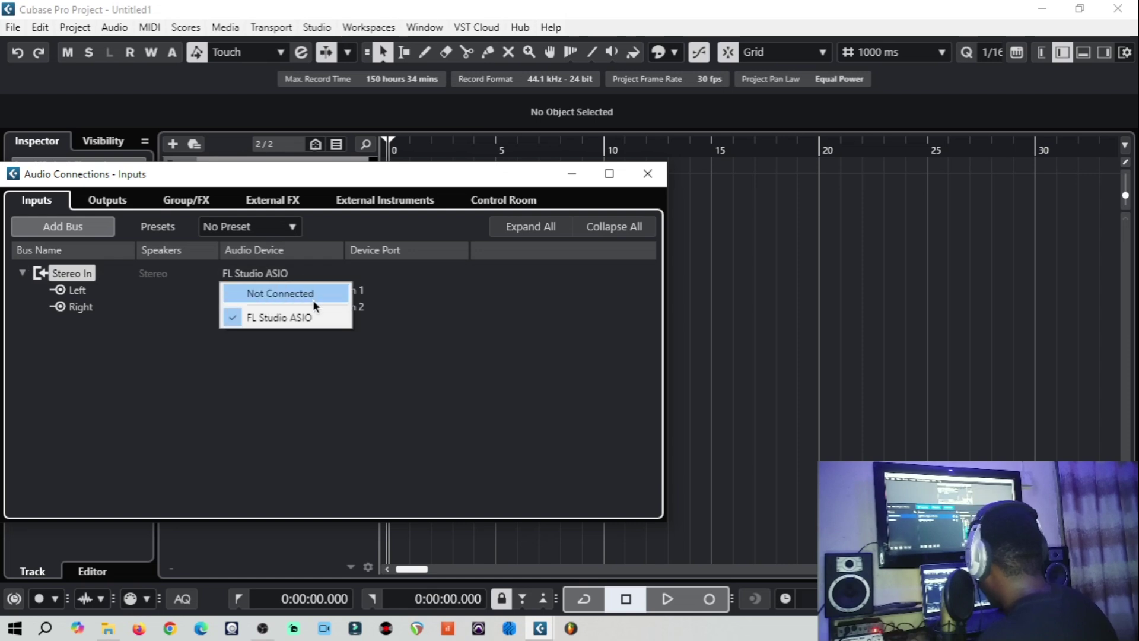
click(312, 297)
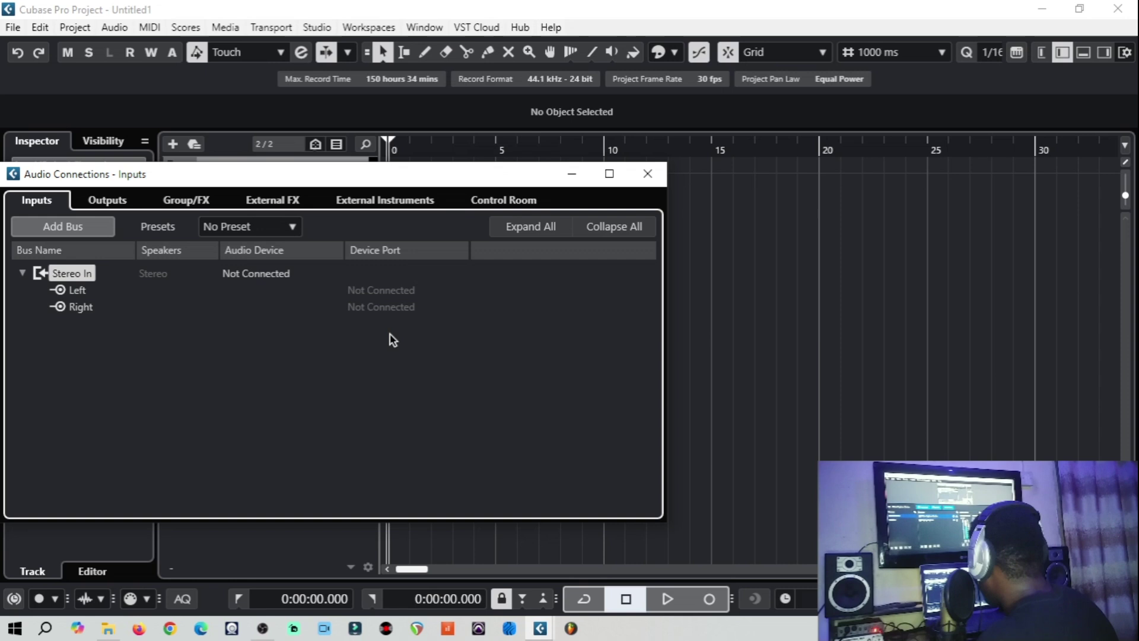
click(249, 274)
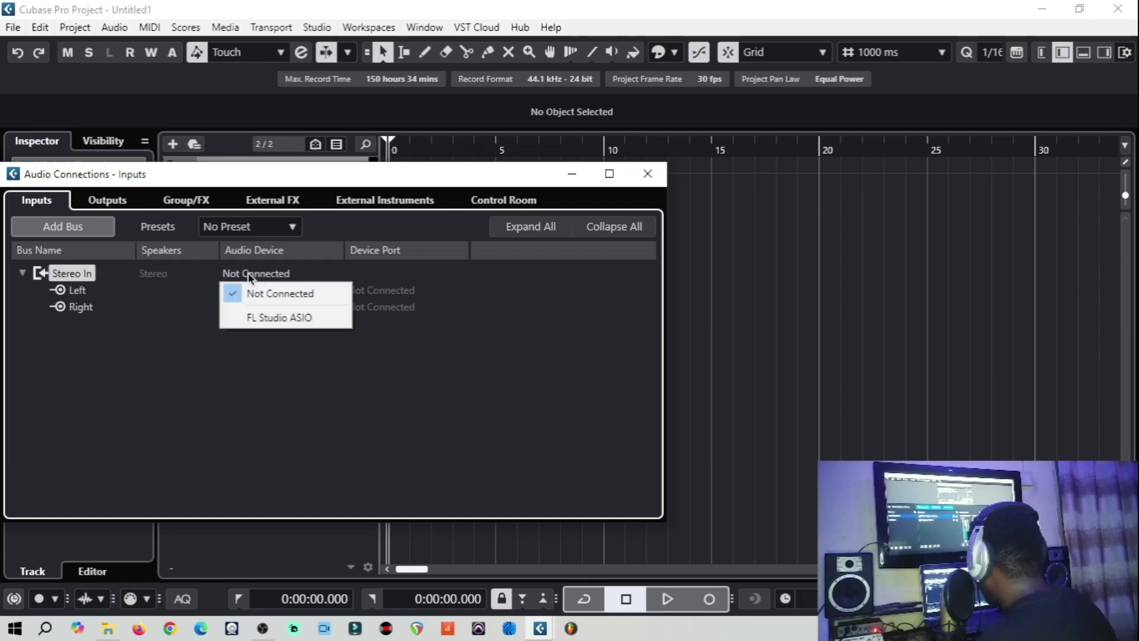
click(293, 319)
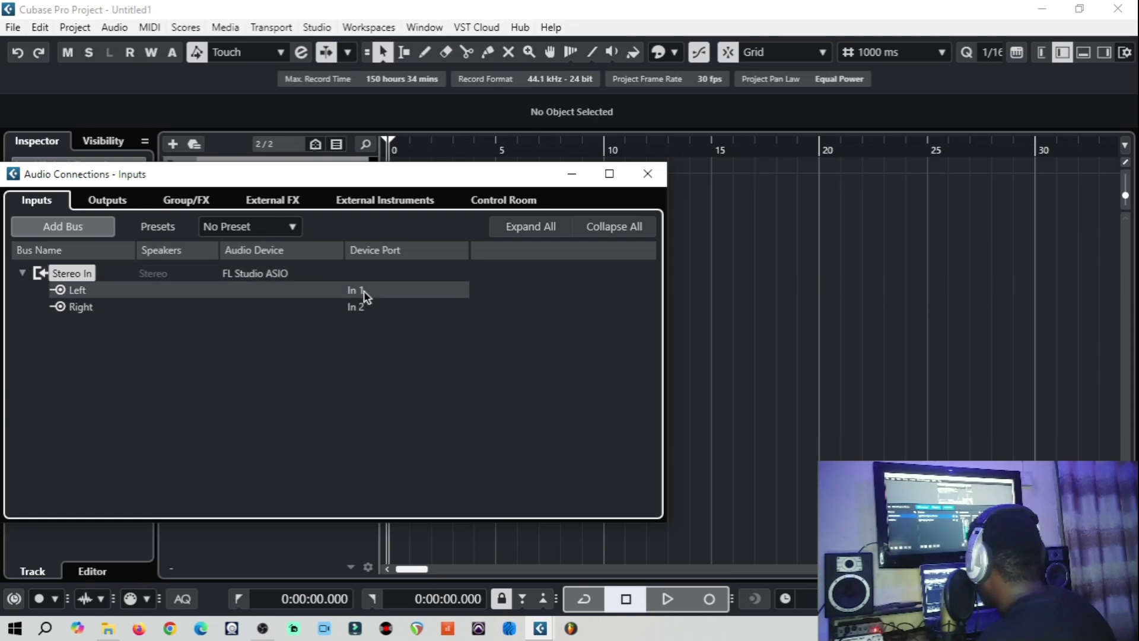
- Expand the Stereo Out bus to check its left and right device ports, and return to the input buses
click(109, 199)
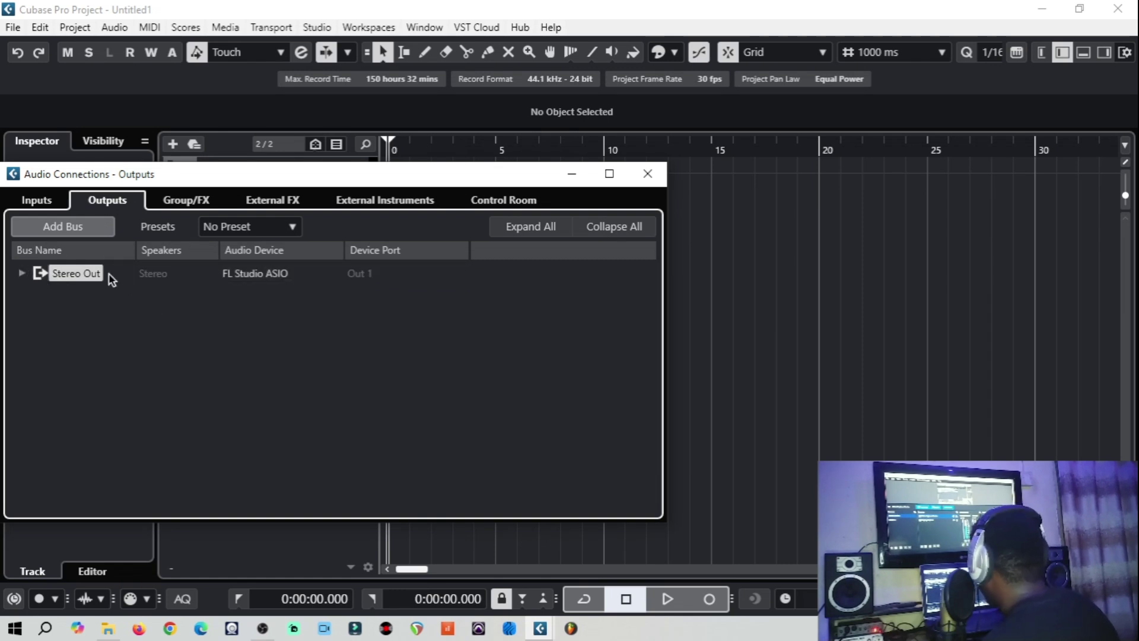
click(43, 274)
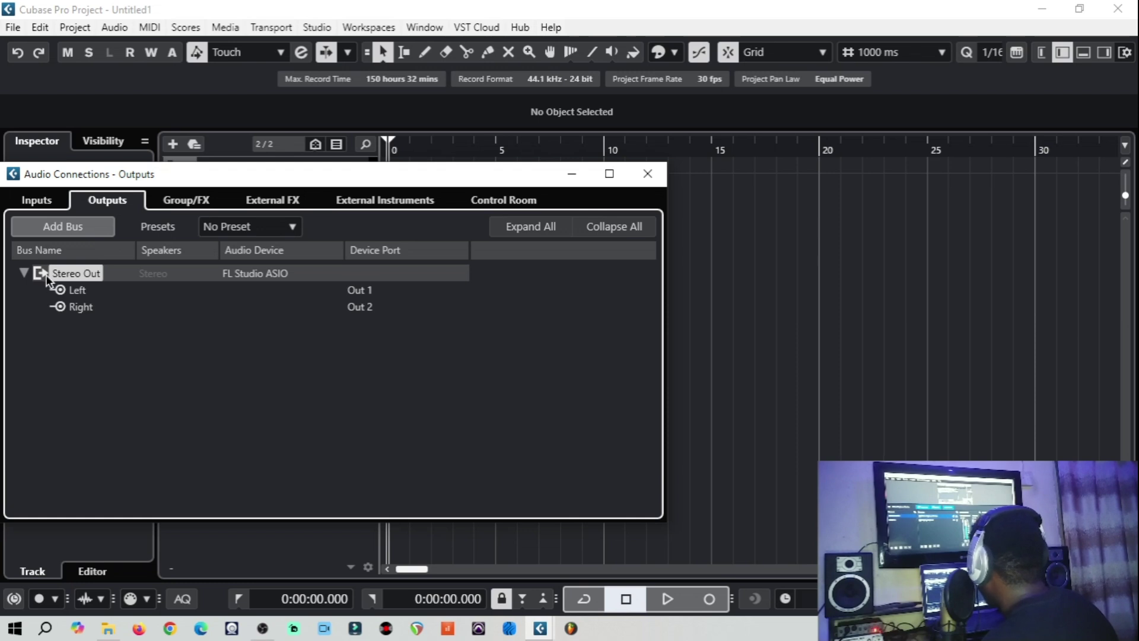
click(36, 203)
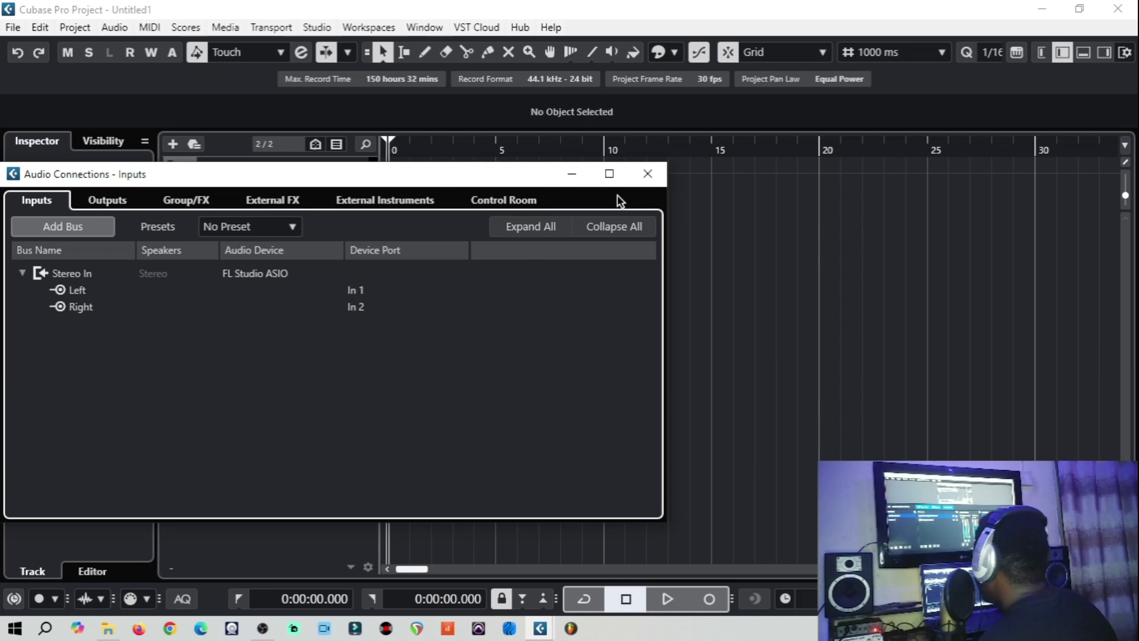
- Close the Audio Connections and add one mono audio track with In 1 (Mono) as input and Stereo Out as output
click(647, 174)
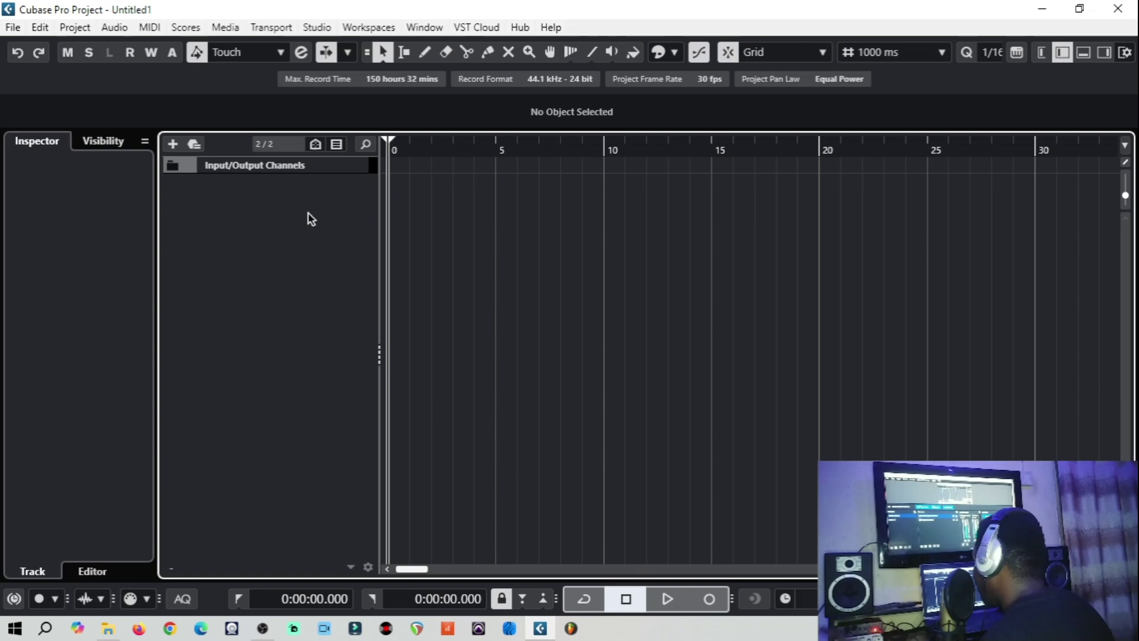
right_click(276, 207)
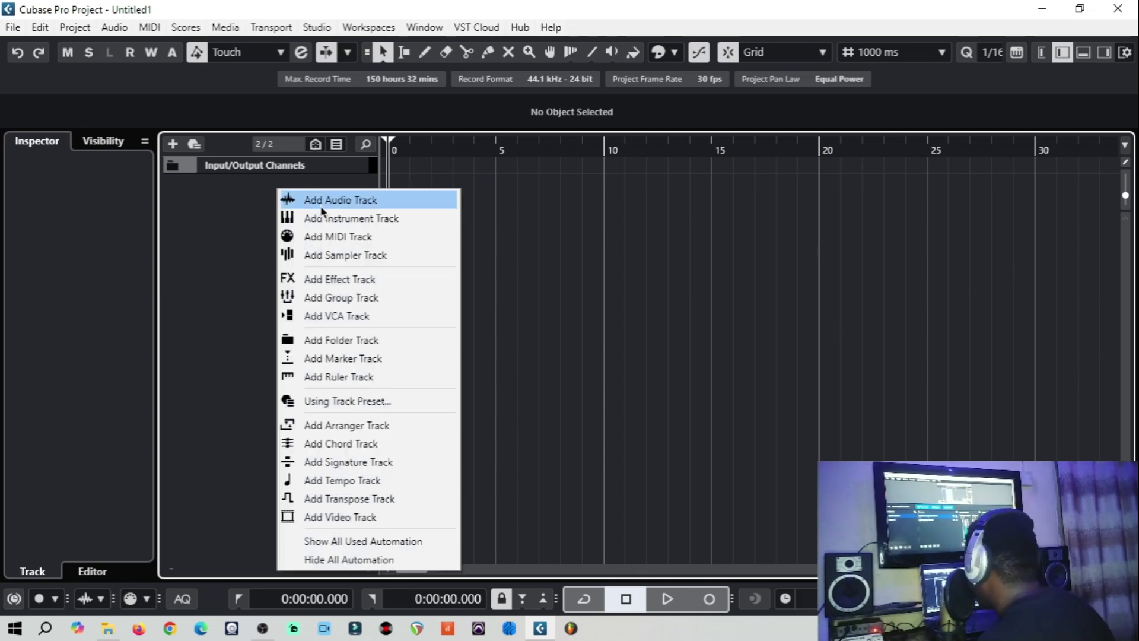
click(321, 205)
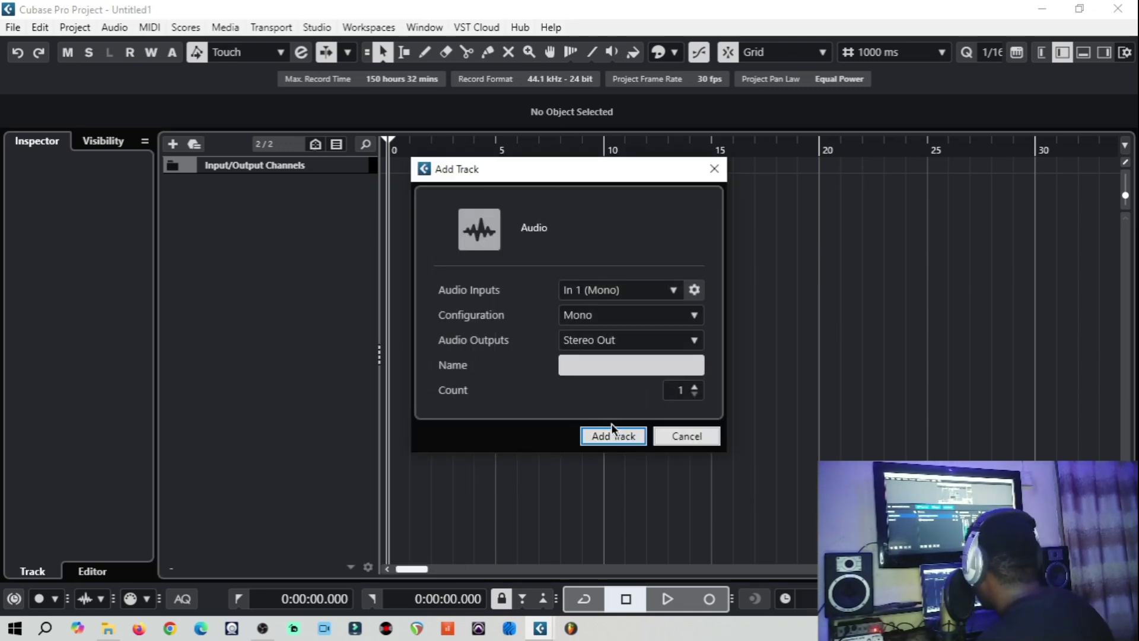
click(614, 435)
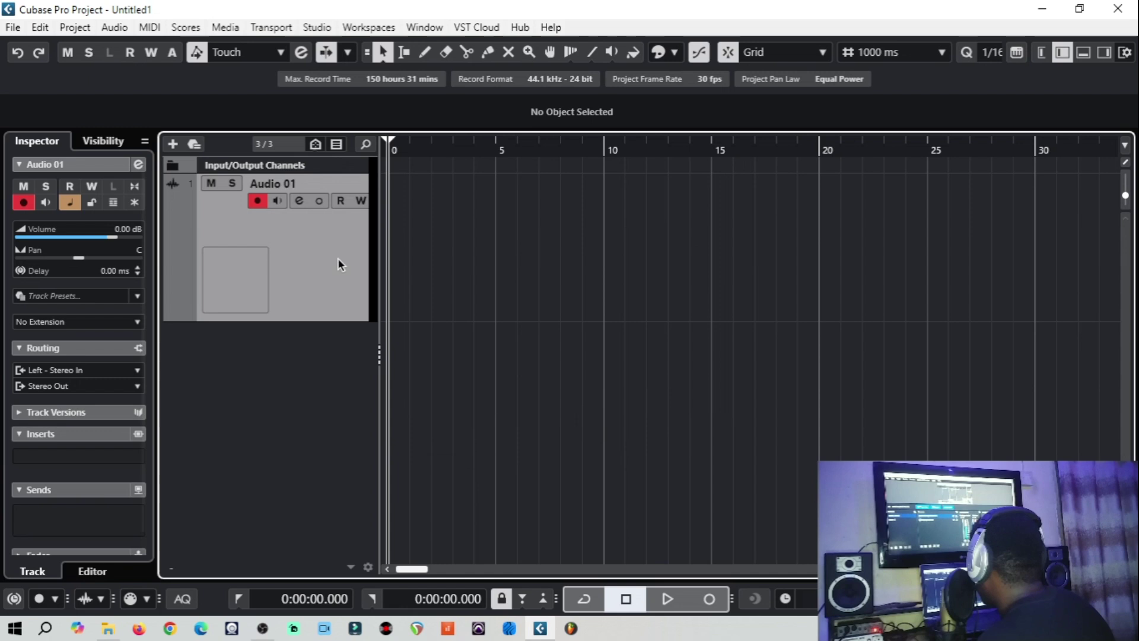
- Test input monitoring on the new audio track by switching it on and off, and record a voice take of about 11 seconds
click(278, 202)
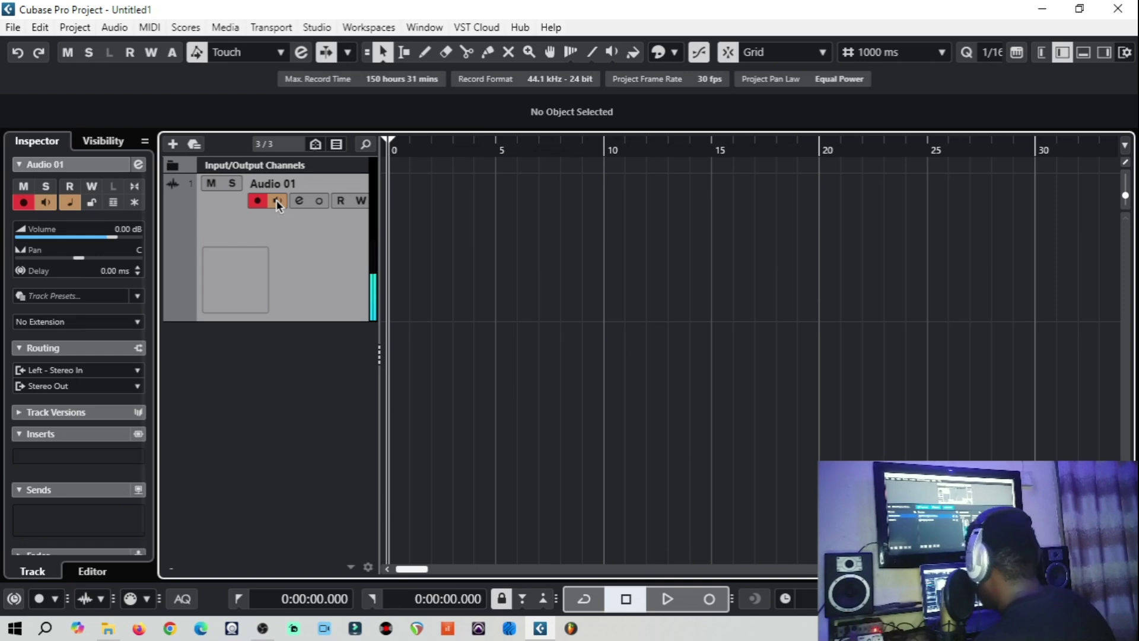
click(278, 202)
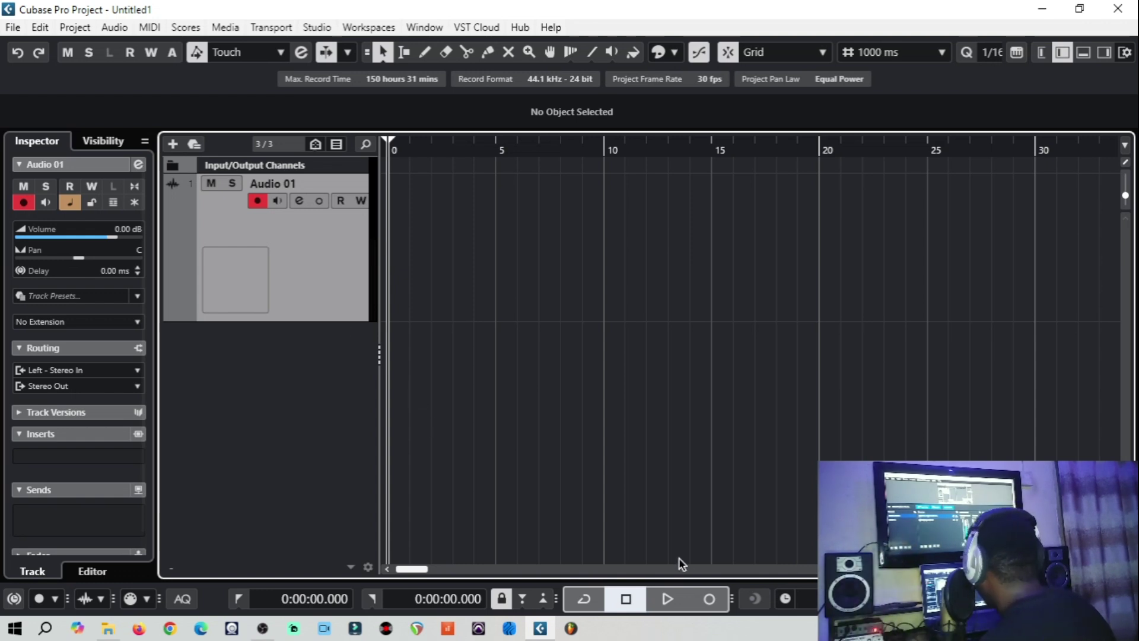
click(711, 599)
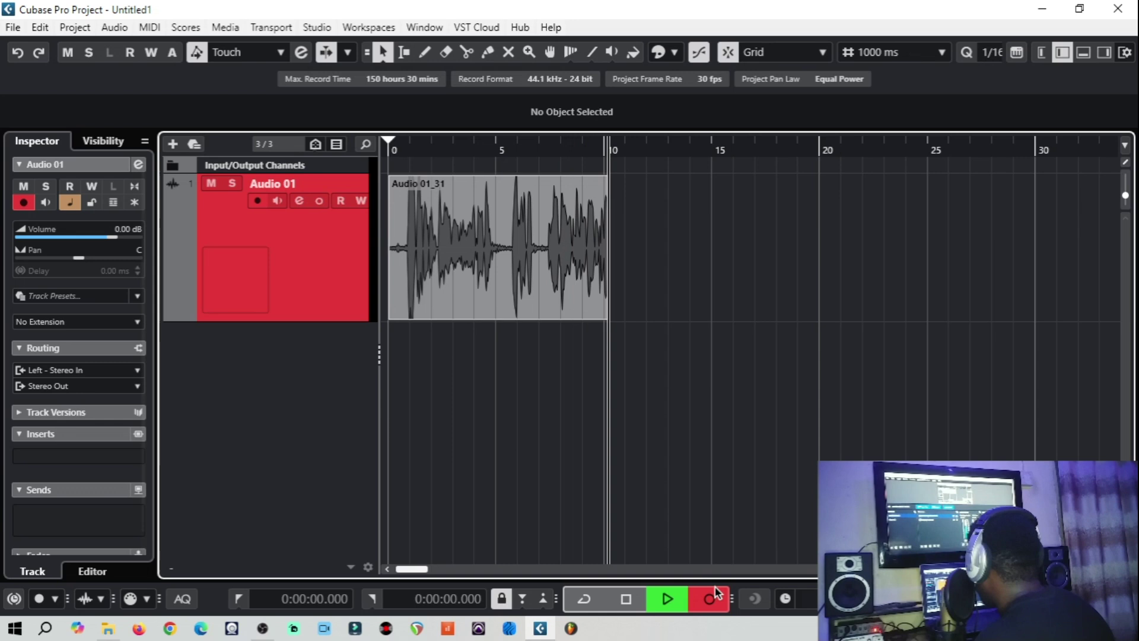
key(space)
- Play back the recorded take from near its beginning to about 10 seconds and stop playback
click(402, 146)
click(667, 601)
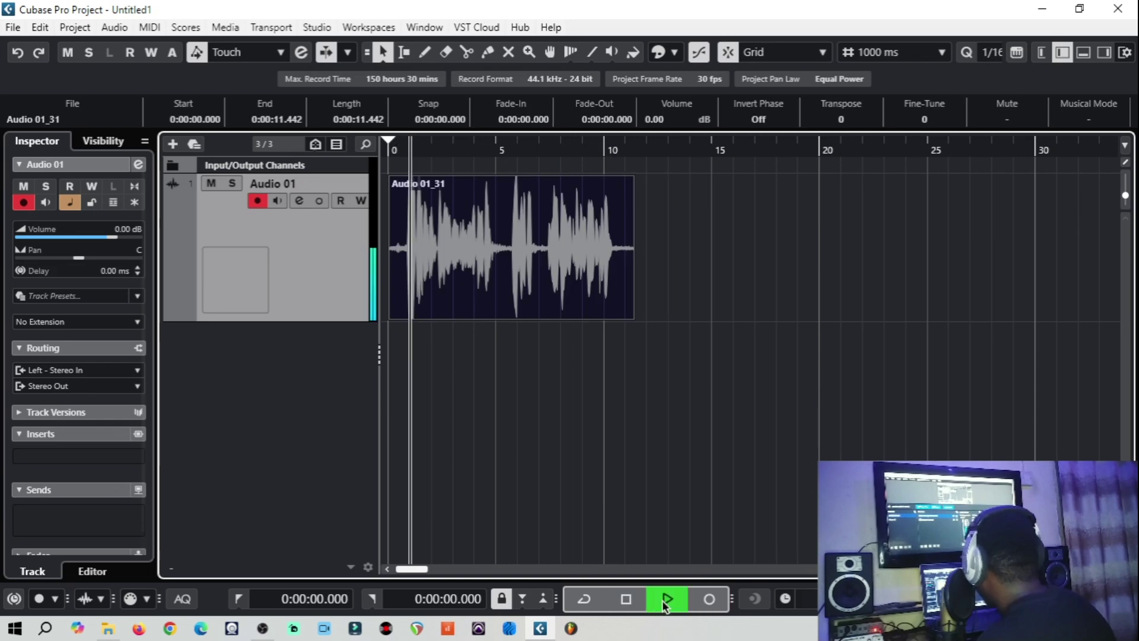
click(627, 598)
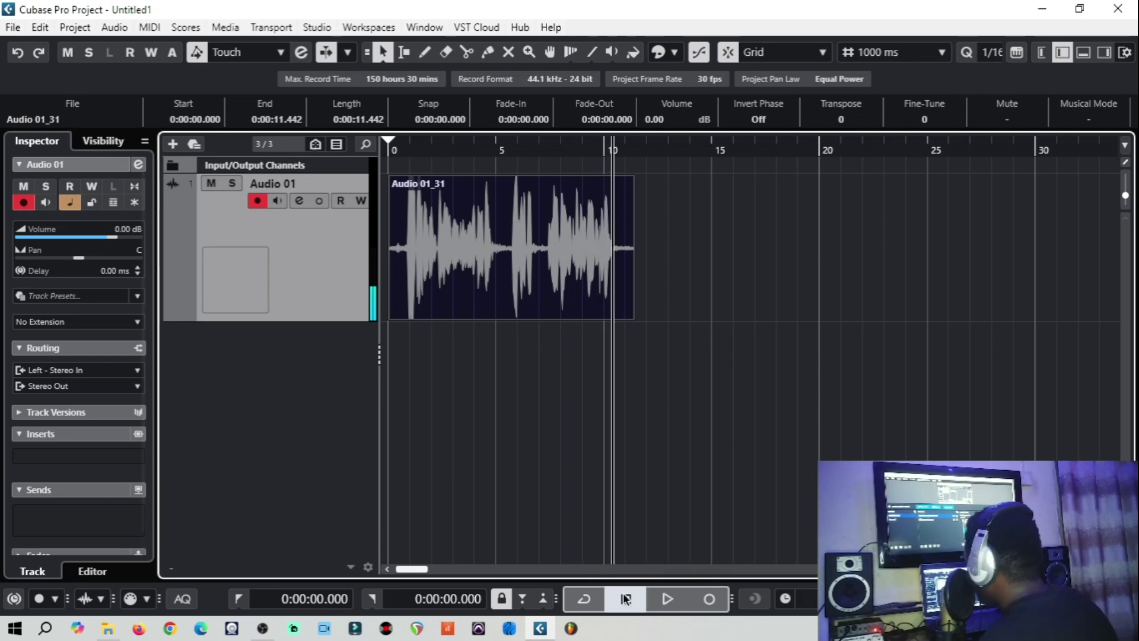